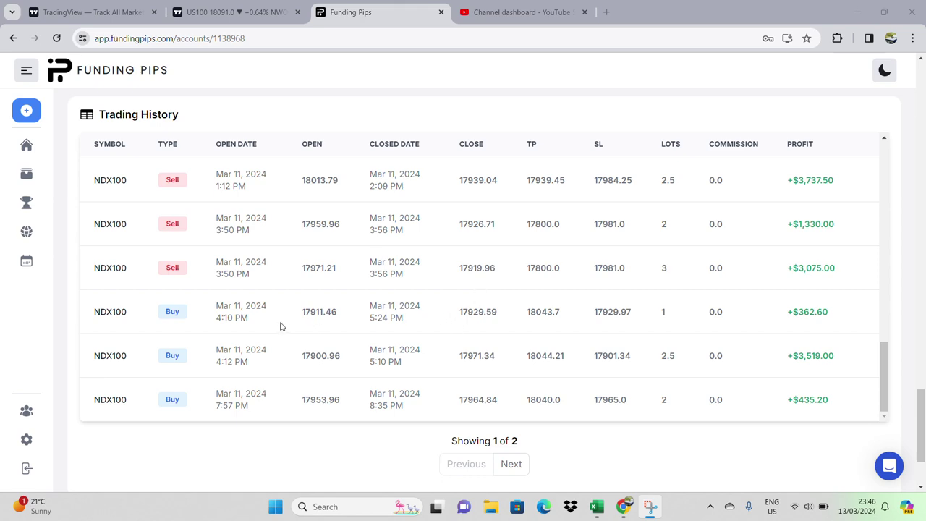
Step: Review the account statistics, balance overview and payout reminder on the Funding Pips account page
{"action": "scroll", "coordinate": [287, 288], "scroll_direction": "up", "scroll_amount": 10}
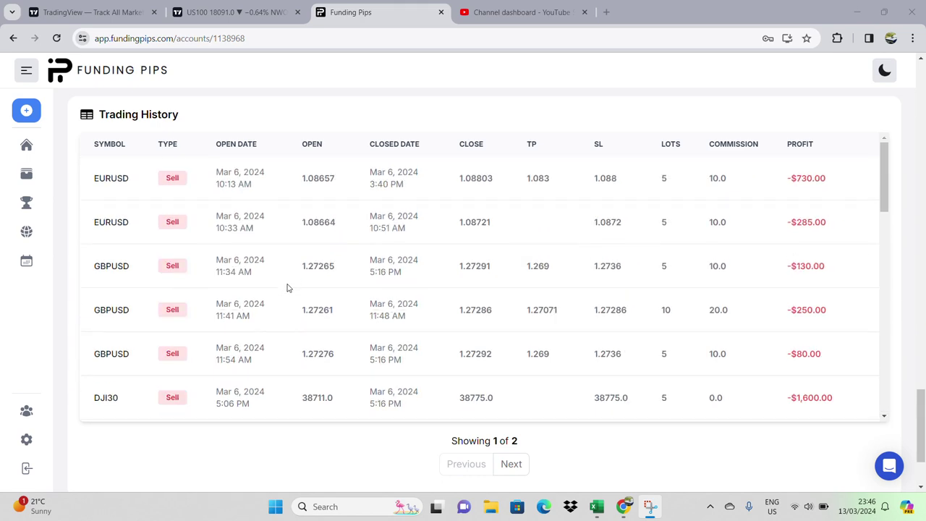
{"action": "scroll", "coordinate": [416, 242], "scroll_direction": "up", "scroll_amount": 20}
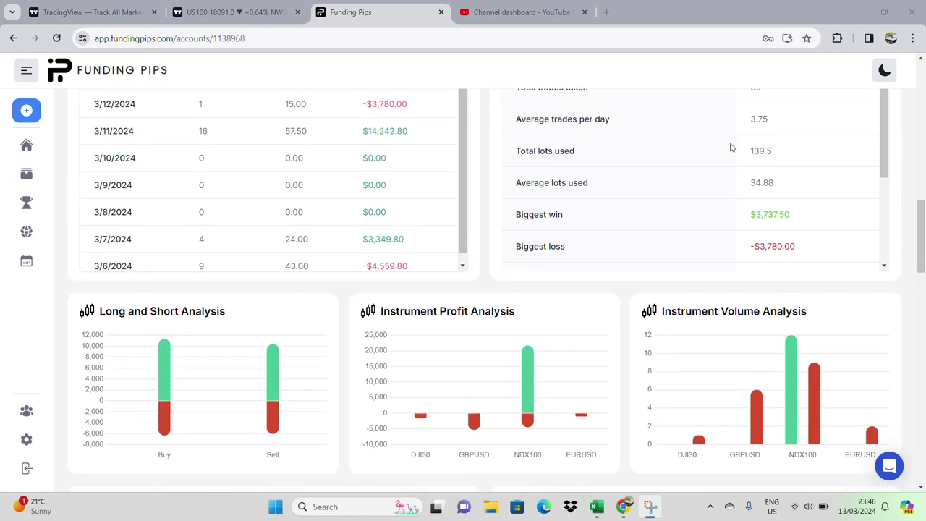
{"action": "scroll", "coordinate": [340, 196], "scroll_direction": "up", "scroll_amount": 5}
{"action": "left_click_drag", "start_coordinate": [155, 182], "coordinate": [198, 183]}
{"action": "scroll", "coordinate": [352, 239], "scroll_direction": "down", "scroll_amount": 5}
{"action": "scroll", "coordinate": [414, 234], "scroll_direction": "up", "scroll_amount": 5}
{"action": "left_click_drag", "start_coordinate": [141, 145], "coordinate": [455, 146]}
{"action": "left_click", "coordinate": [466, 260]}
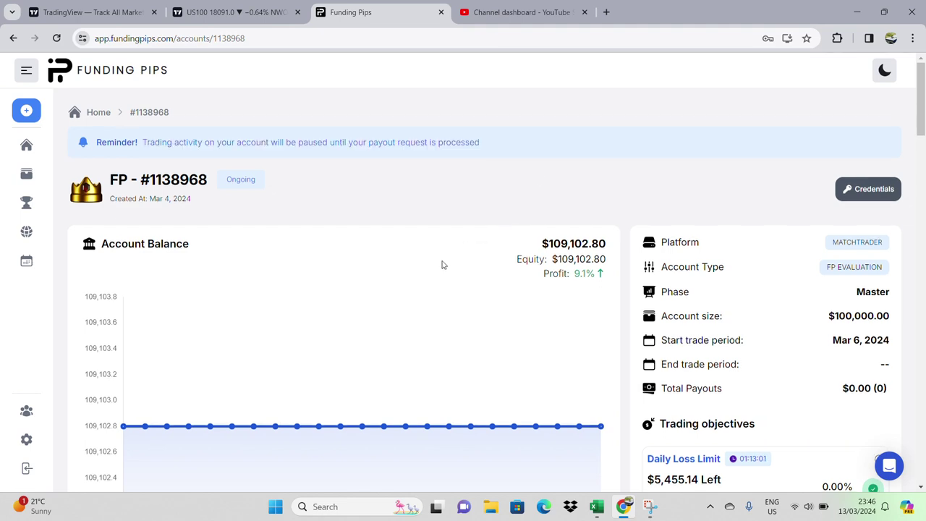
Step: Examine the NDX100 trades of Mar 11, 2024 in the account's trading history, including their open times and profits
{"action": "scroll", "coordinate": [441, 265], "scroll_direction": "down", "scroll_amount": 10}
{"action": "scroll", "coordinate": [393, 275], "scroll_direction": "down", "scroll_amount": 15}
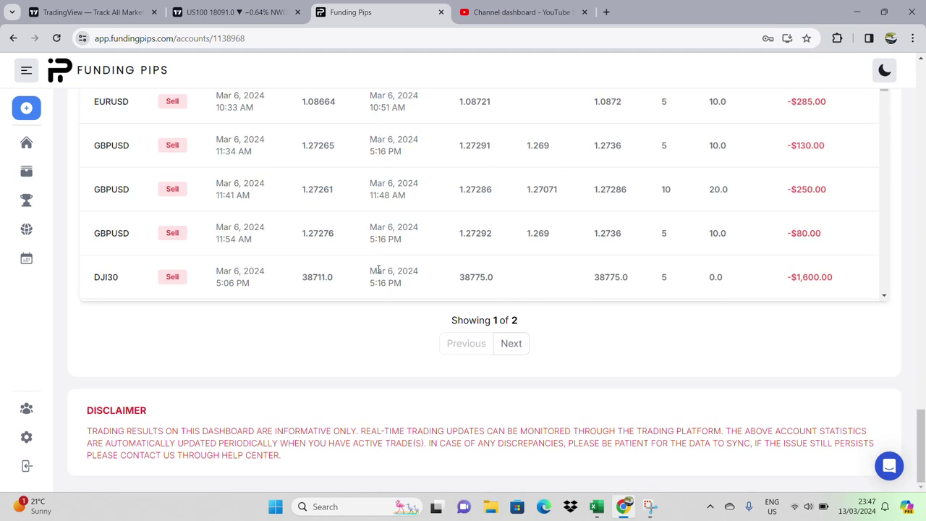
{"action": "scroll", "coordinate": [355, 221], "scroll_direction": "up", "scroll_amount": 2}
{"action": "scroll", "coordinate": [352, 217], "scroll_direction": "down", "scroll_amount": 2}
{"action": "scroll", "coordinate": [434, 217], "scroll_direction": "up", "scroll_amount": 1}
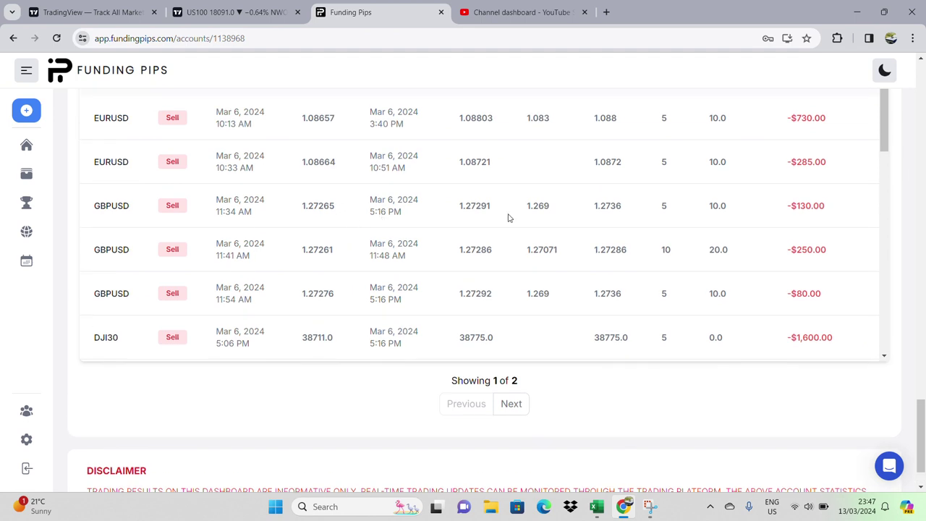
{"action": "left_click_drag", "start_coordinate": [885, 147], "coordinate": [862, 342]}
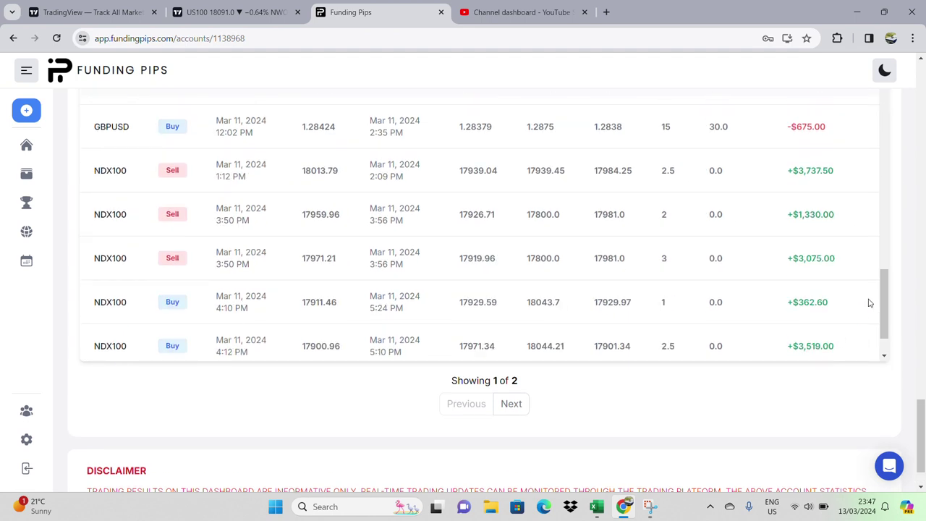
{"action": "scroll", "coordinate": [655, 318], "scroll_direction": "down", "scroll_amount": 1}
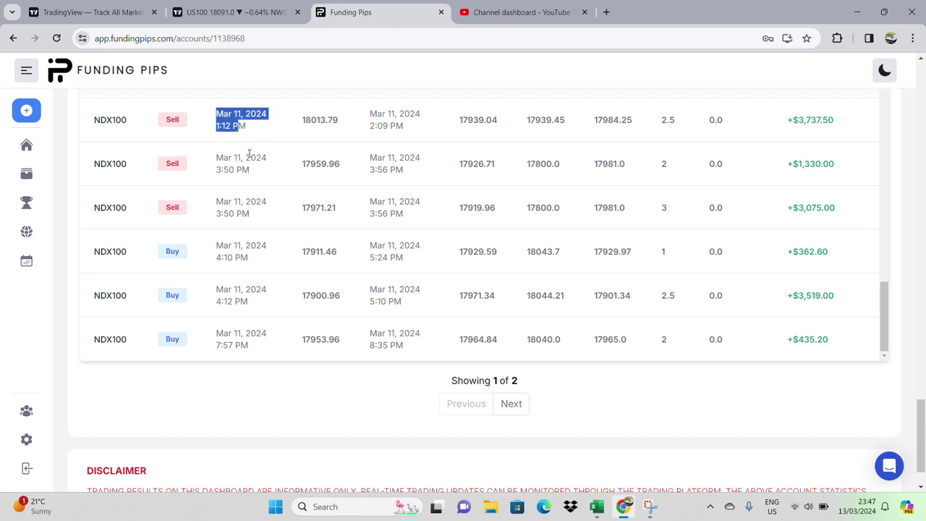
{"action": "scroll", "coordinate": [291, 192], "scroll_direction": "up", "scroll_amount": 1}
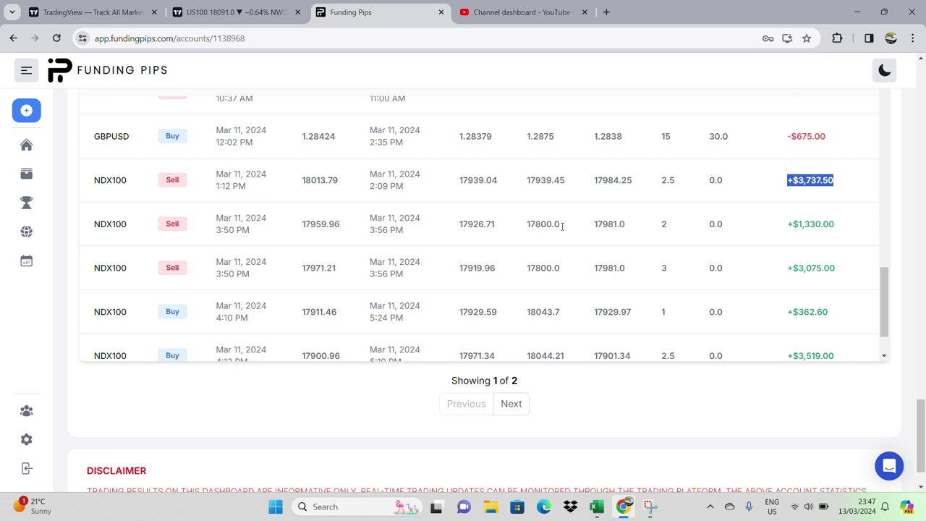
{"action": "left_click_drag", "start_coordinate": [778, 226], "coordinate": [847, 223]}
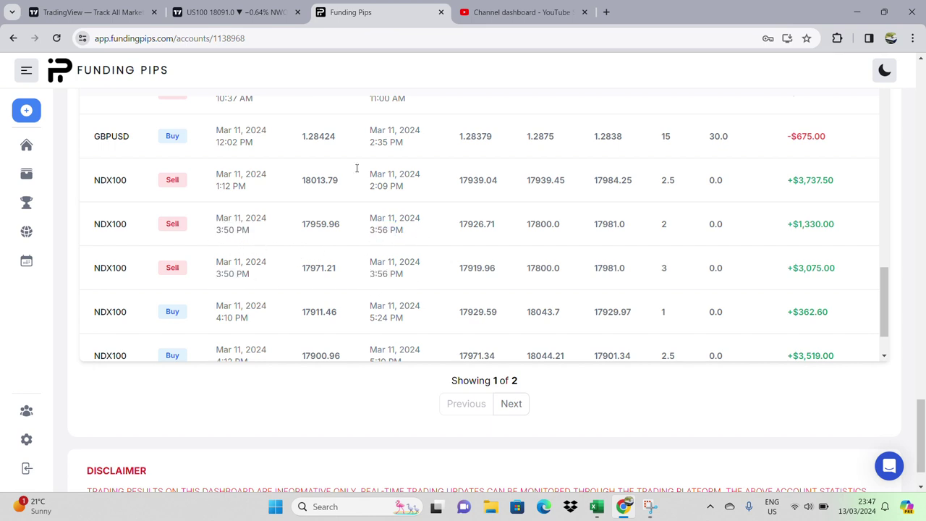
Step: Switch to the US100 chart on TradingView and set its time zone to (UTC+2) Cairo
{"action": "left_click", "coordinate": [230, 12]}
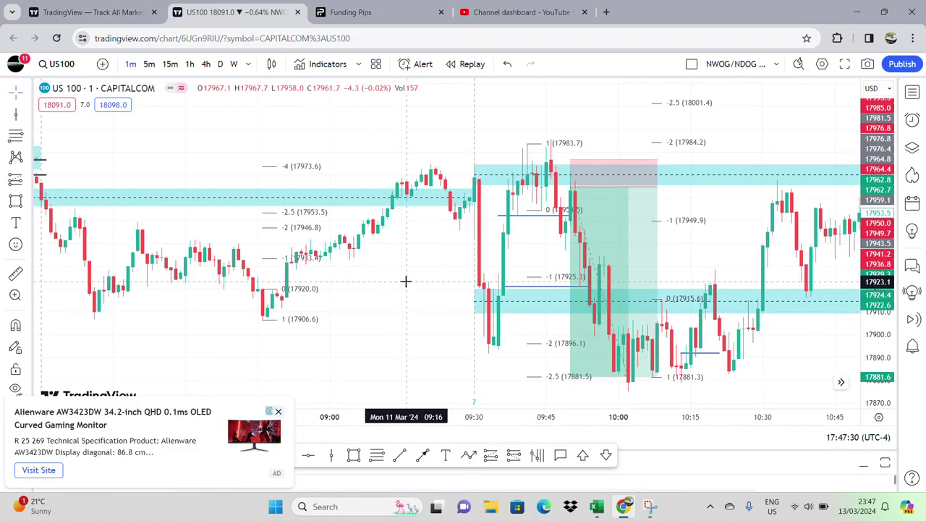
{"action": "left_click_drag", "start_coordinate": [383, 280], "coordinate": [549, 286]}
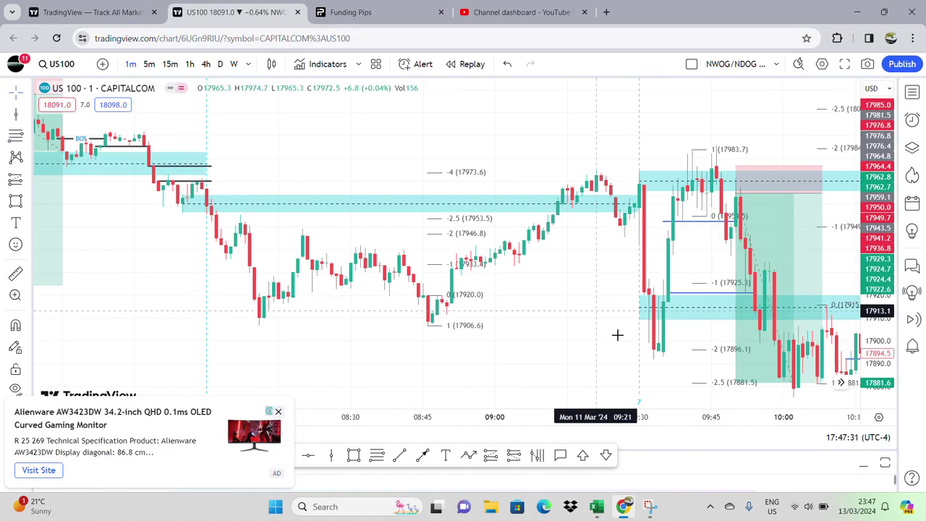
{"action": "left_click", "coordinate": [871, 439]}
{"action": "scroll", "coordinate": [861, 297], "scroll_direction": "down", "scroll_amount": 9}
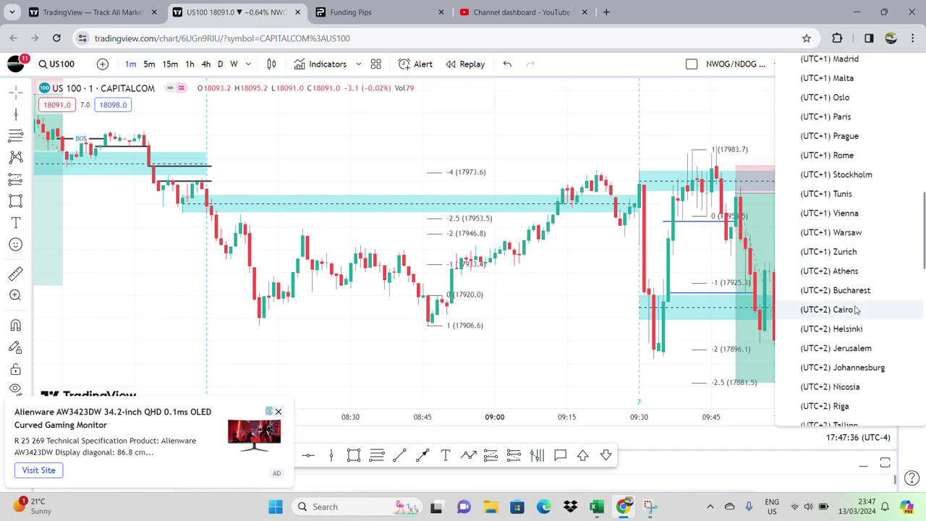
{"action": "left_click", "coordinate": [855, 310]}
Step: Locate the 13:12 short trade of 11 March on the US100 chart and compare its time with the account's trading history
{"action": "scroll", "coordinate": [583, 325], "scroll_direction": "up", "scroll_amount": 4}
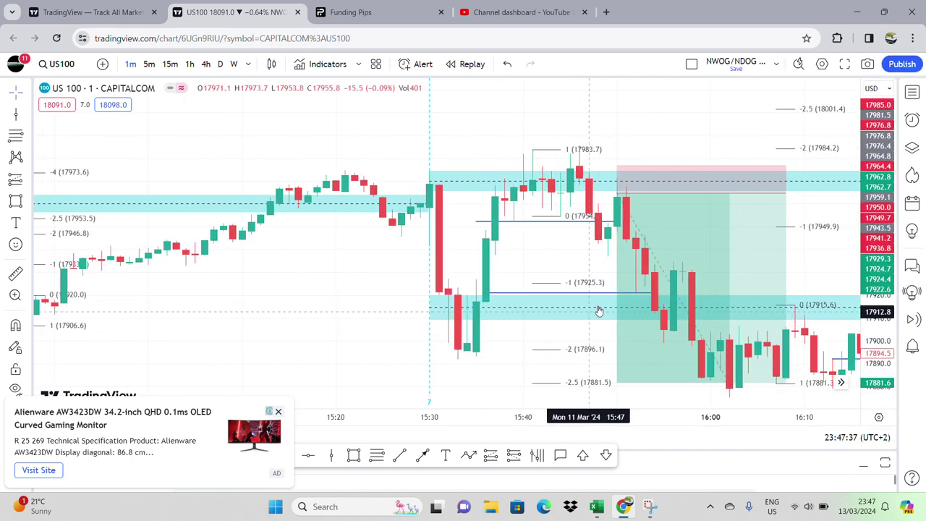
{"action": "scroll", "coordinate": [471, 268], "scroll_direction": "down", "scroll_amount": 5}
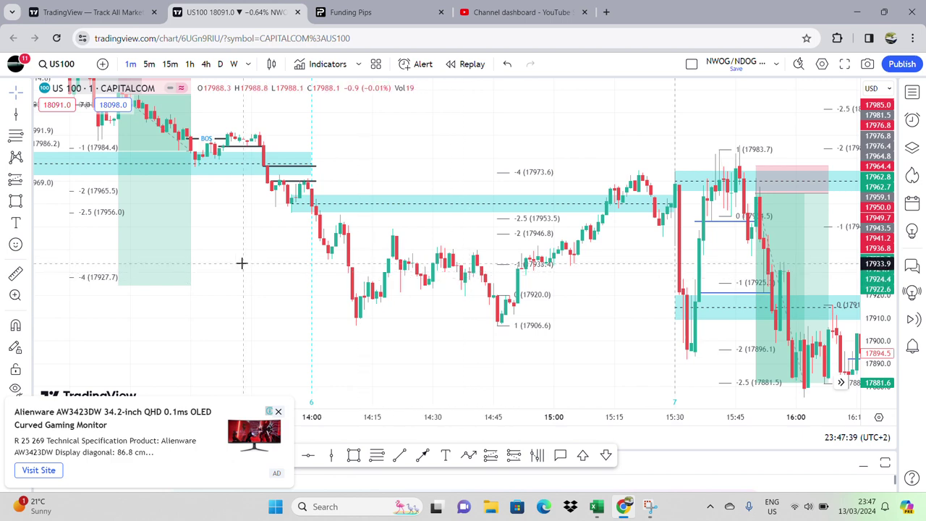
{"action": "left_click_drag", "start_coordinate": [241, 262], "coordinate": [589, 330]}
{"action": "left_click", "coordinate": [279, 412]}
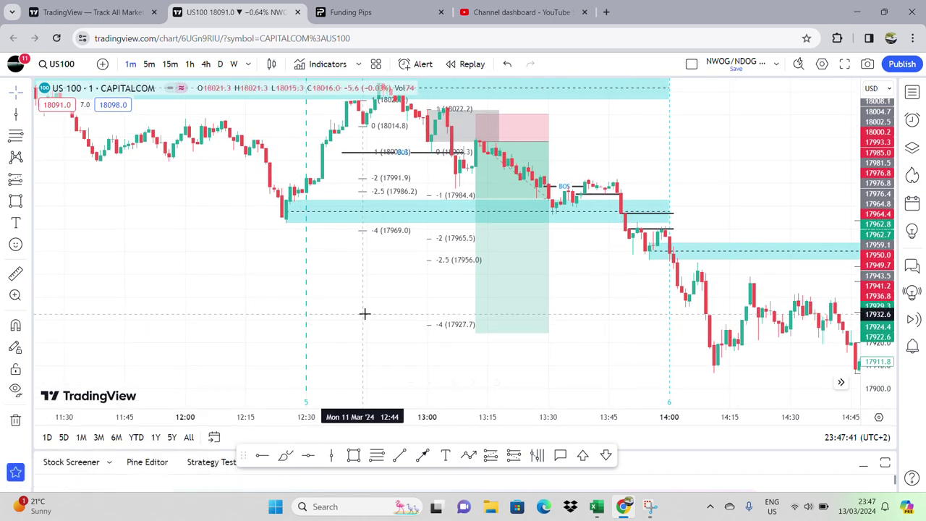
{"action": "left_click_drag", "start_coordinate": [364, 314], "coordinate": [385, 380]}
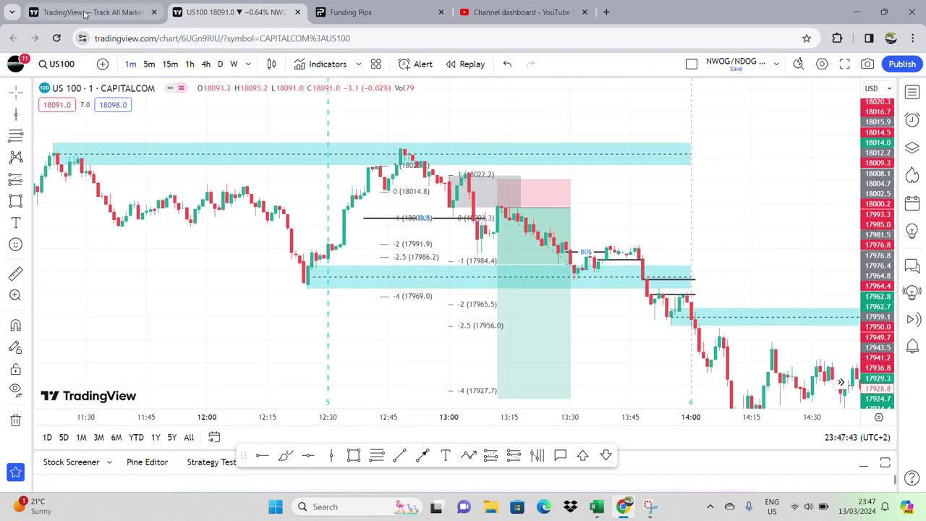
{"action": "left_click", "coordinate": [370, 12]}
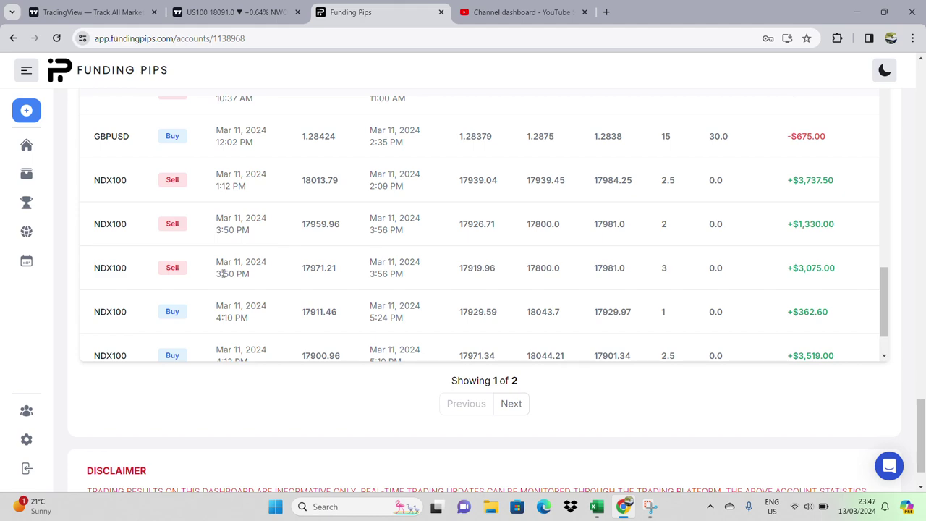
{"action": "left_click", "coordinate": [232, 12]}
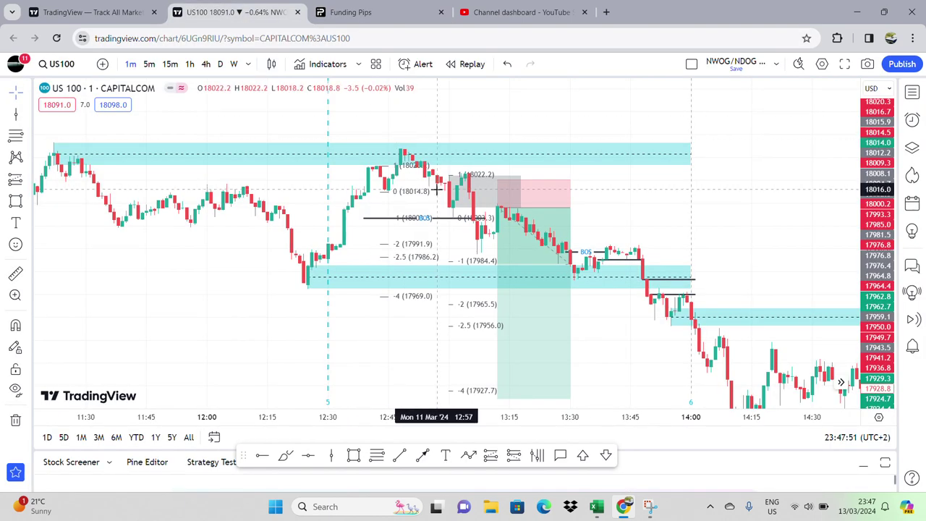
Step: Examine the US100 short trade around 15:50 on 11 March, together with the price action from 15:30 onward
{"action": "left_click_drag", "start_coordinate": [602, 318], "coordinate": [206, 144]}
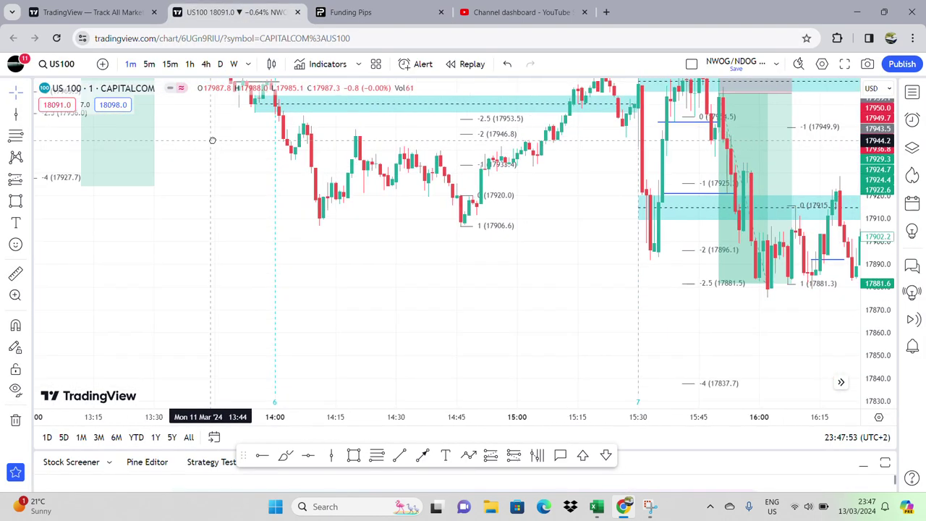
{"action": "scroll", "coordinate": [456, 244], "scroll_direction": "down", "scroll_amount": 2}
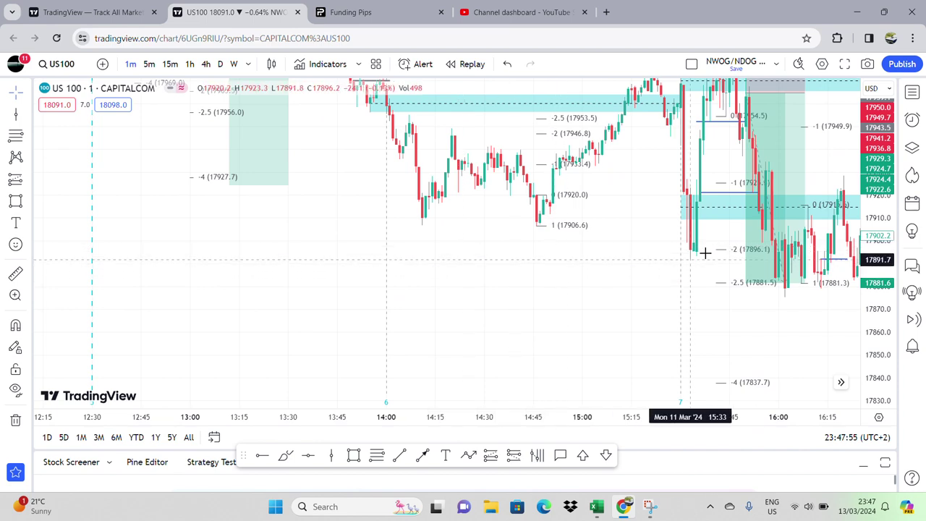
{"action": "scroll", "coordinate": [725, 254], "scroll_direction": "up", "scroll_amount": 2}
{"action": "scroll", "coordinate": [725, 255], "scroll_direction": "up", "scroll_amount": 1}
{"action": "left_click_drag", "start_coordinate": [683, 238], "coordinate": [541, 363]}
{"action": "scroll", "coordinate": [538, 362], "scroll_direction": "up", "scroll_amount": 4}
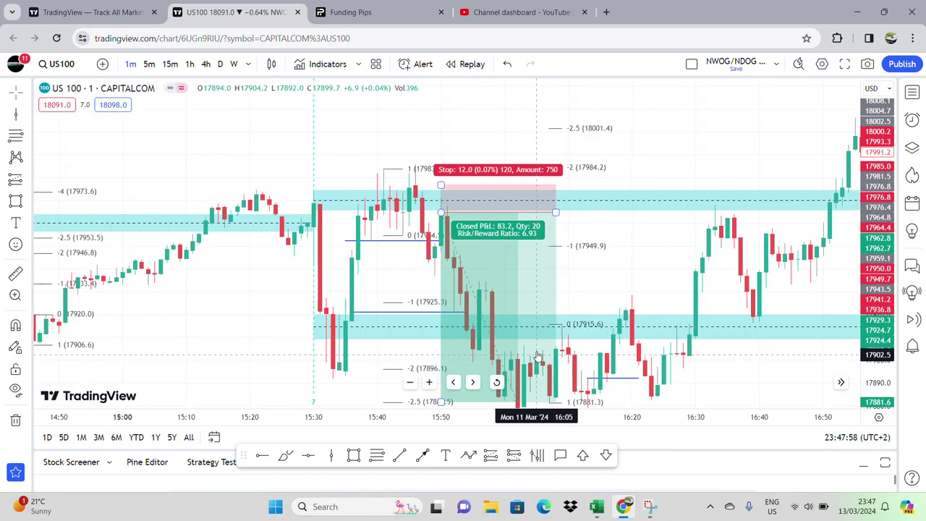
{"action": "left_click_drag", "start_coordinate": [881, 342], "coordinate": [882, 171]}
{"action": "scroll", "coordinate": [586, 277], "scroll_direction": "up", "scroll_amount": 3}
{"action": "left_click_drag", "start_coordinate": [529, 314], "coordinate": [676, 272]}
{"action": "left_click_drag", "start_coordinate": [890, 189], "coordinate": [887, 339]}
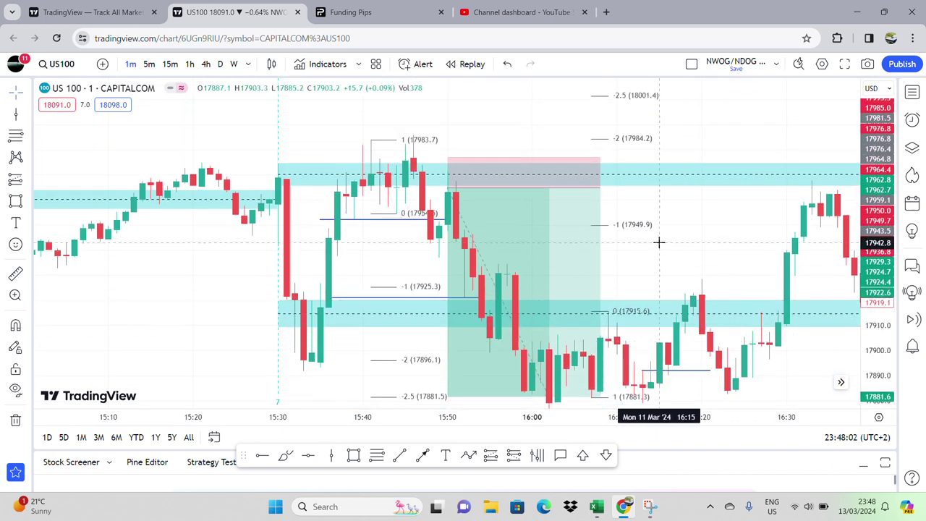
Step: Label the blue trend line running from 15:35 to 15:50 with the text BOS, aligned to the middle and center
{"action": "double_click", "coordinate": [353, 221]}
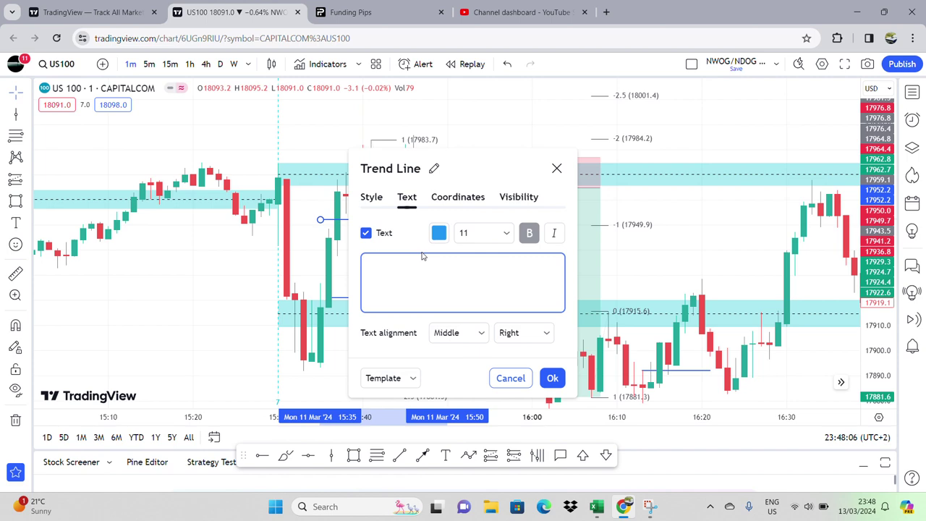
{"action": "left_click", "coordinate": [477, 333]}
{"action": "left_click", "coordinate": [536, 332]}
{"action": "left_click", "coordinate": [510, 374]}
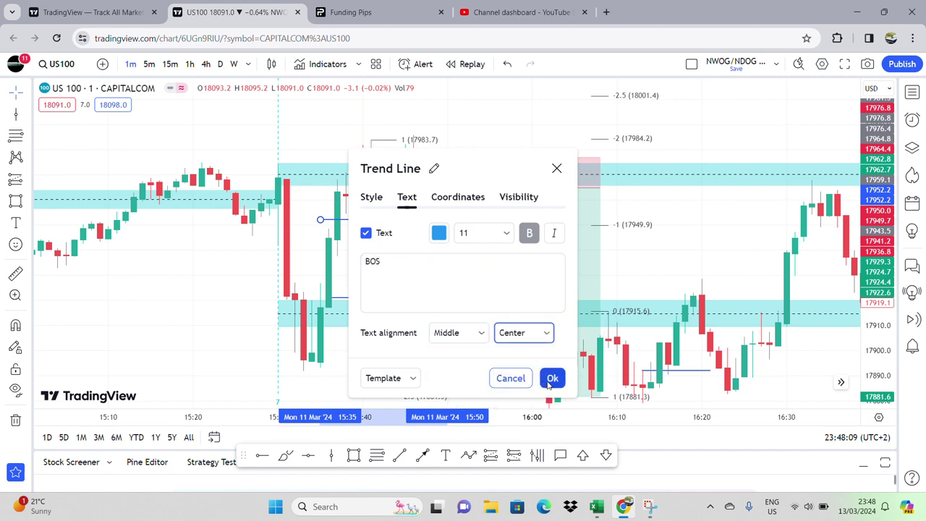
{"action": "left_click", "coordinate": [551, 379]}
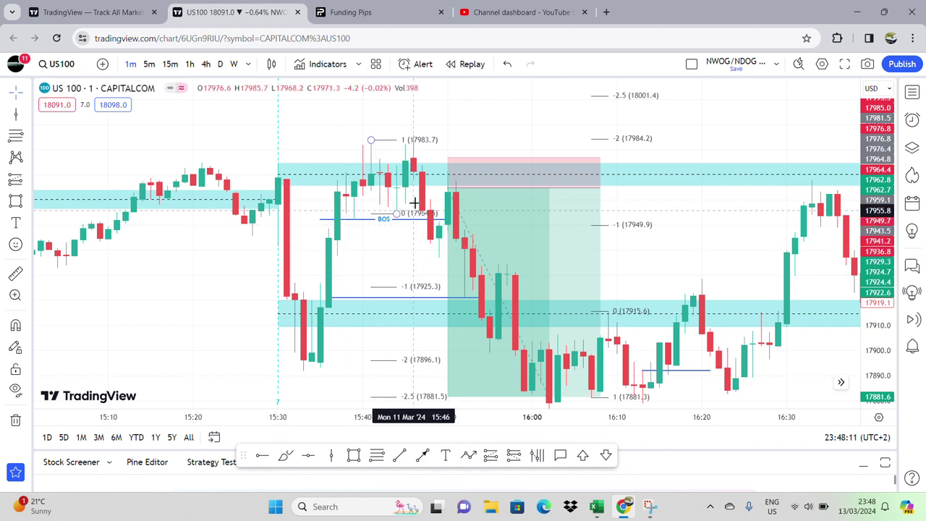
Step: Mark the range of the 15:43 candle with a rectangle extending right to about 15:54, over the short entry area
{"action": "left_click", "coordinate": [449, 201]}
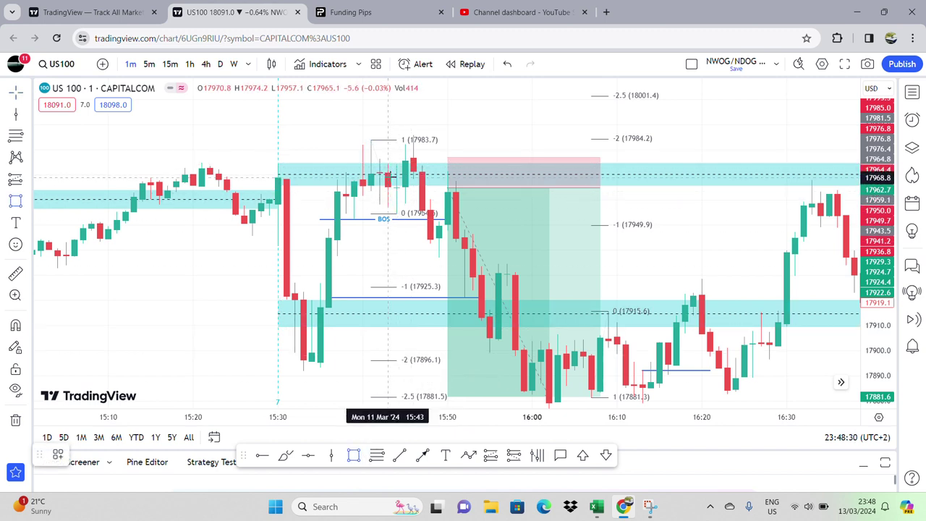
{"action": "key", "text": "ctrl"}
{"action": "mouse_move", "coordinate": [391, 199]}
{"action": "left_mouse_down"}
{"action": "mouse_move", "coordinate": [391, 214]}
{"action": "mouse_move", "coordinate": [481, 185]}
{"action": "left_mouse_up"}
{"action": "left_click", "coordinate": [615, 213]}
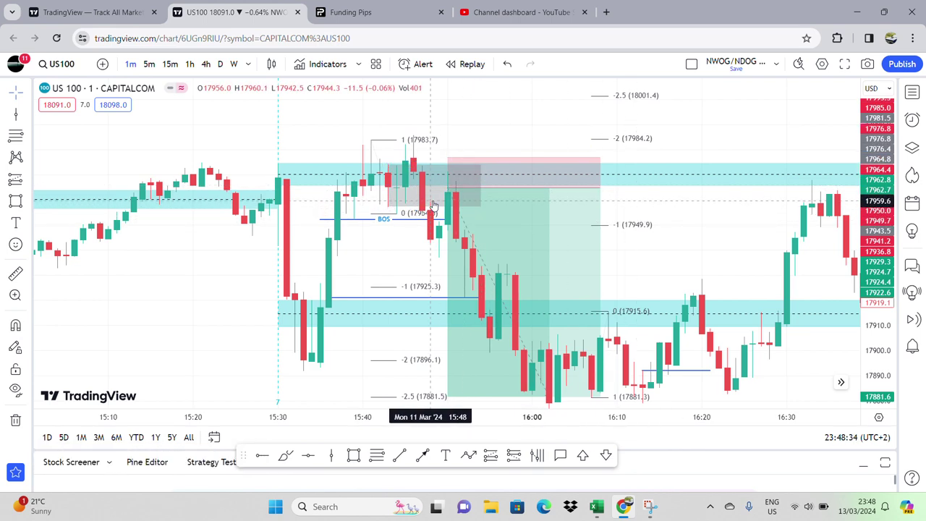
Step: Adjust the entry level of the short position at the 15:50 candle to 17965.1
{"action": "left_click", "coordinate": [278, 170]}
{"action": "scroll", "coordinate": [258, 159], "scroll_direction": "down", "scroll_amount": 3}
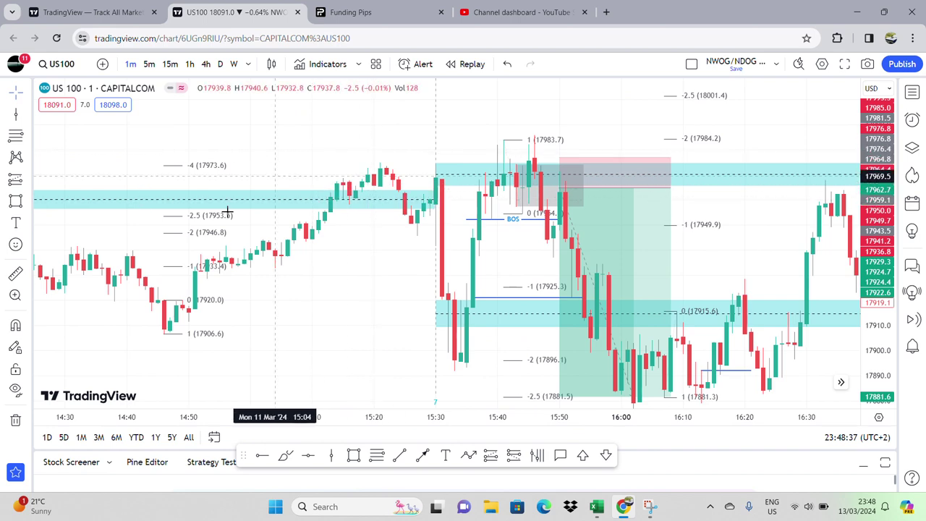
{"action": "scroll", "coordinate": [387, 164], "scroll_direction": "up", "scroll_amount": 3}
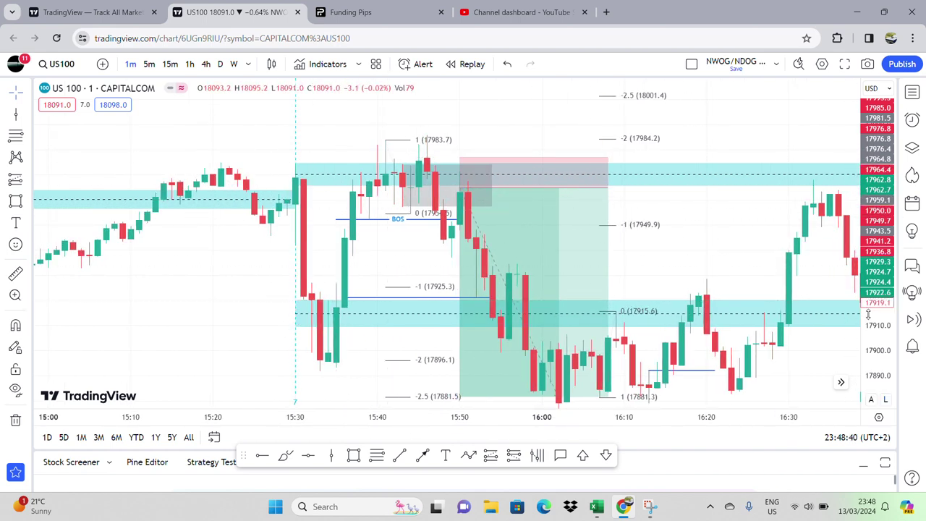
{"action": "left_click_drag", "start_coordinate": [873, 313], "coordinate": [874, 235]}
{"action": "left_click_drag", "start_coordinate": [727, 235], "coordinate": [646, 242]}
{"action": "scroll", "coordinate": [648, 239], "scroll_direction": "down", "scroll_amount": 1}
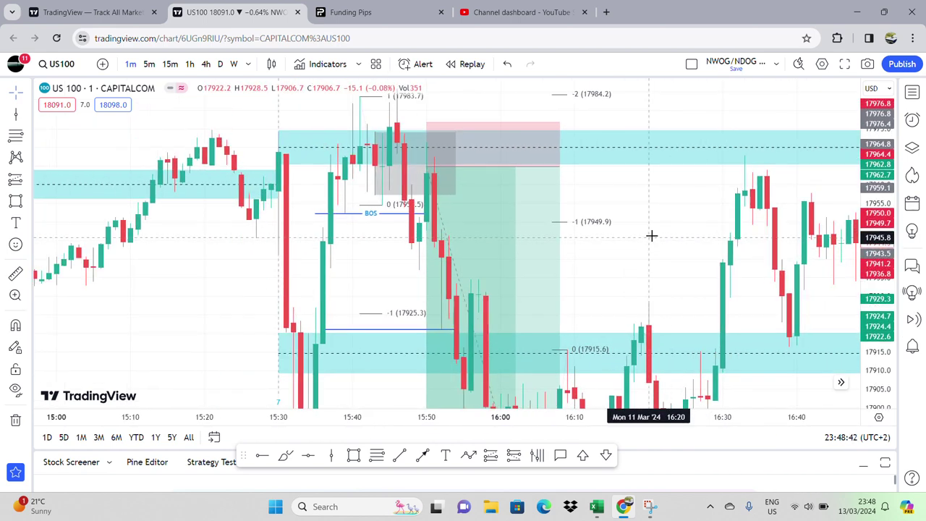
{"action": "left_click_drag", "start_coordinate": [872, 196], "coordinate": [872, 251]}
{"action": "scroll", "coordinate": [726, 270], "scroll_direction": "down", "scroll_amount": 1}
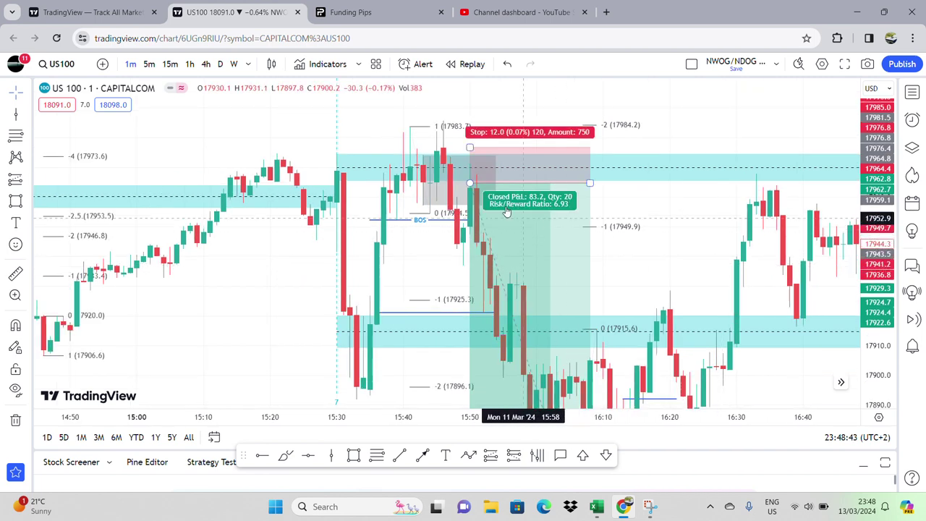
{"action": "left_click", "coordinate": [471, 185]}
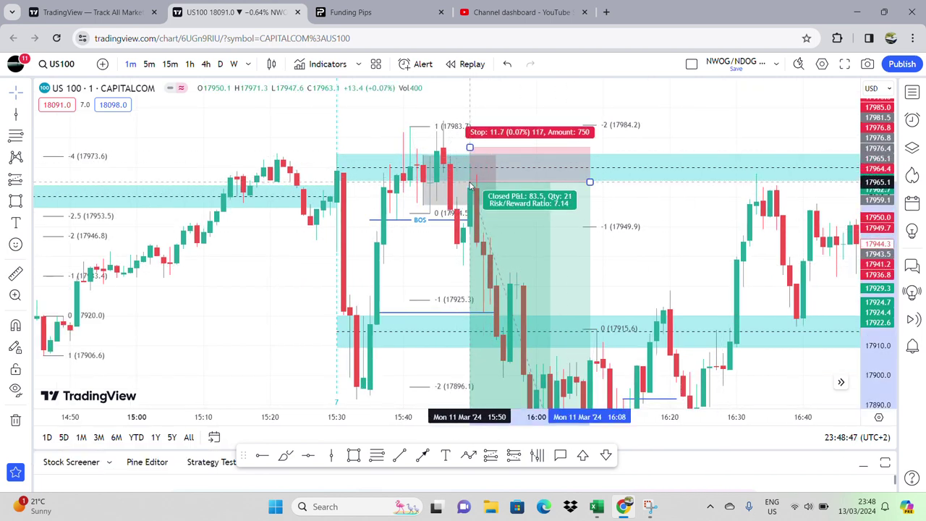
Step: Examine the short trade's full move down to its target at the -2.5 projection level
{"action": "left_click_drag", "start_coordinate": [776, 265], "coordinate": [758, 221]}
{"action": "left_click_drag", "start_coordinate": [873, 213], "coordinate": [872, 244]}
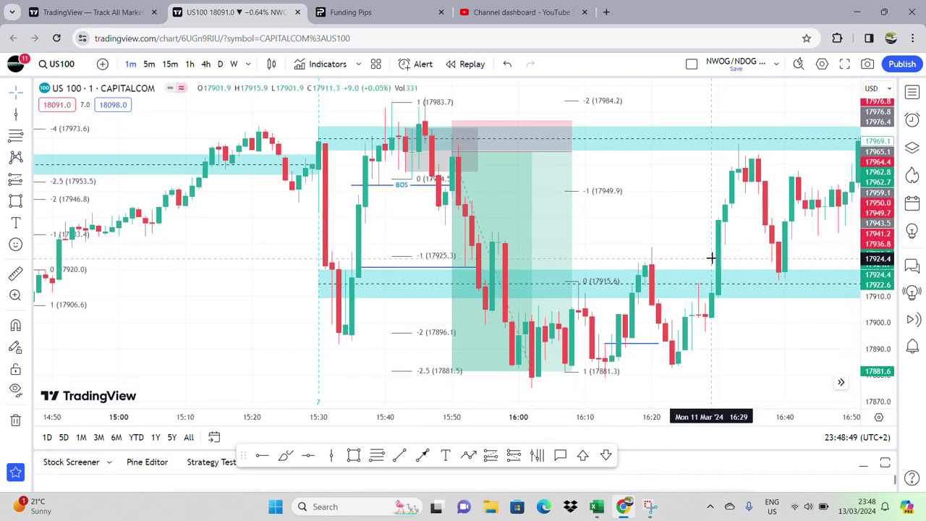
{"action": "scroll", "coordinate": [678, 233], "scroll_direction": "down", "scroll_amount": 1}
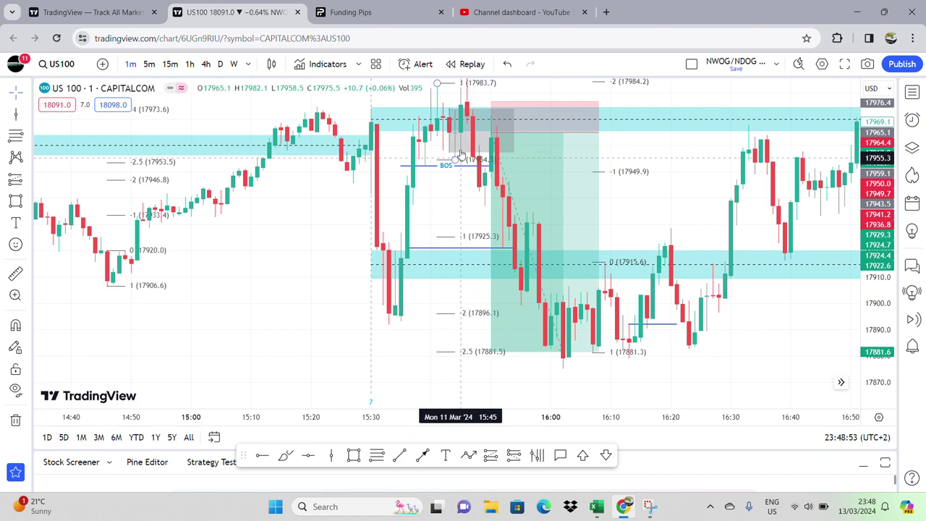
{"action": "left_click_drag", "start_coordinate": [459, 175], "coordinate": [449, 126]}
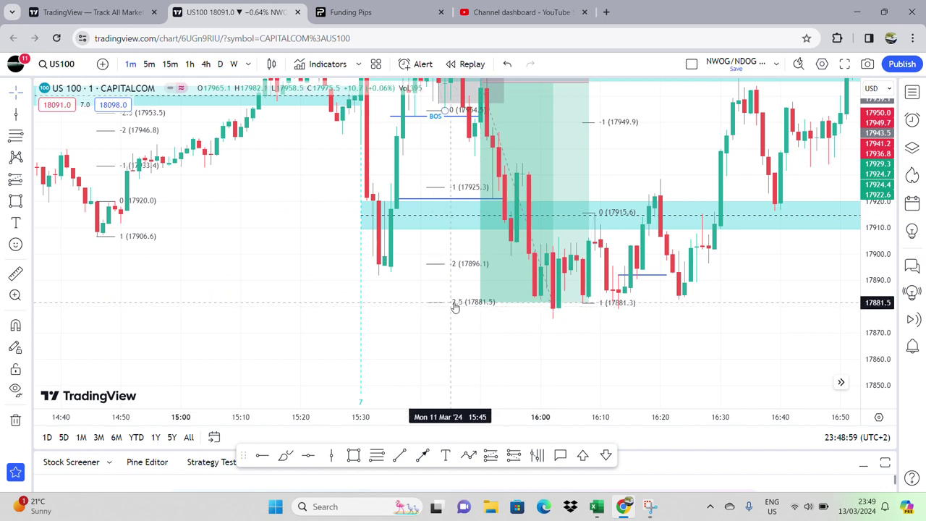
Step: Raise the short position's target to 17924.8, near the -1 projection level
{"action": "mouse_move", "coordinate": [482, 299]}
{"action": "left_mouse_down"}
{"action": "mouse_move", "coordinate": [481, 263]}
{"action": "mouse_move", "coordinate": [480, 300]}
{"action": "left_mouse_up"}
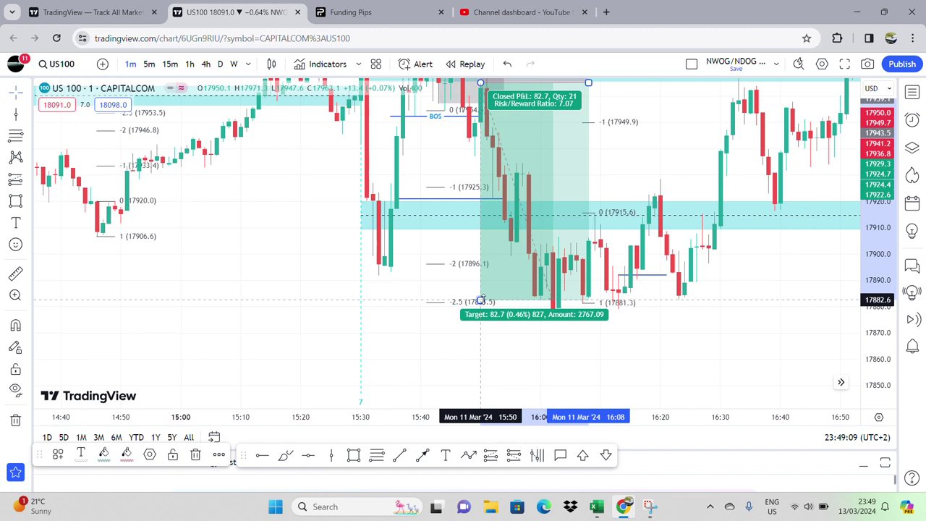
{"action": "mouse_move", "coordinate": [481, 300]}
{"action": "left_mouse_down"}
{"action": "mouse_move", "coordinate": [477, 175]}
{"action": "mouse_move", "coordinate": [481, 189]}
{"action": "left_mouse_up"}
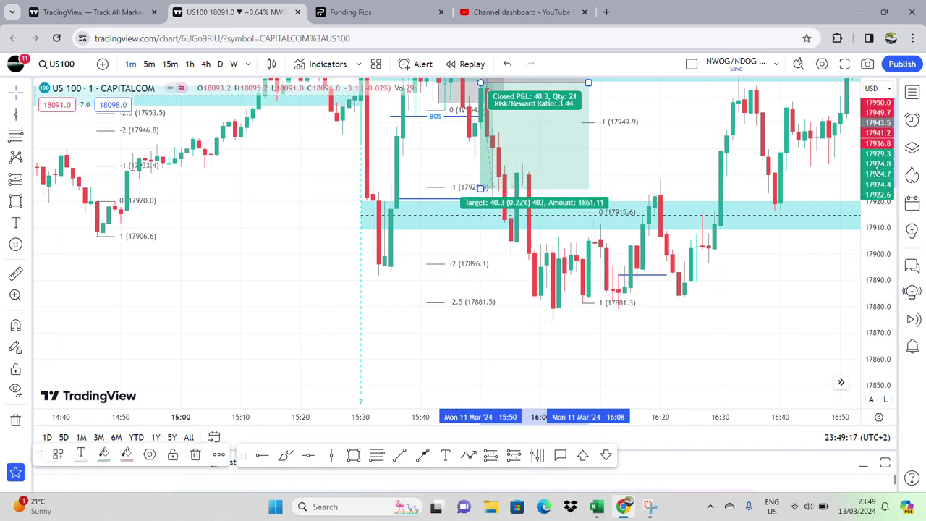
Step: Extend the short position's target down to 17881.1, at the -2.5 projection level
{"action": "left_click_drag", "start_coordinate": [874, 175], "coordinate": [874, 221]}
{"action": "left_click_drag", "start_coordinate": [632, 167], "coordinate": [629, 207]}
{"action": "scroll", "coordinate": [629, 207], "scroll_direction": "down", "scroll_amount": 1}
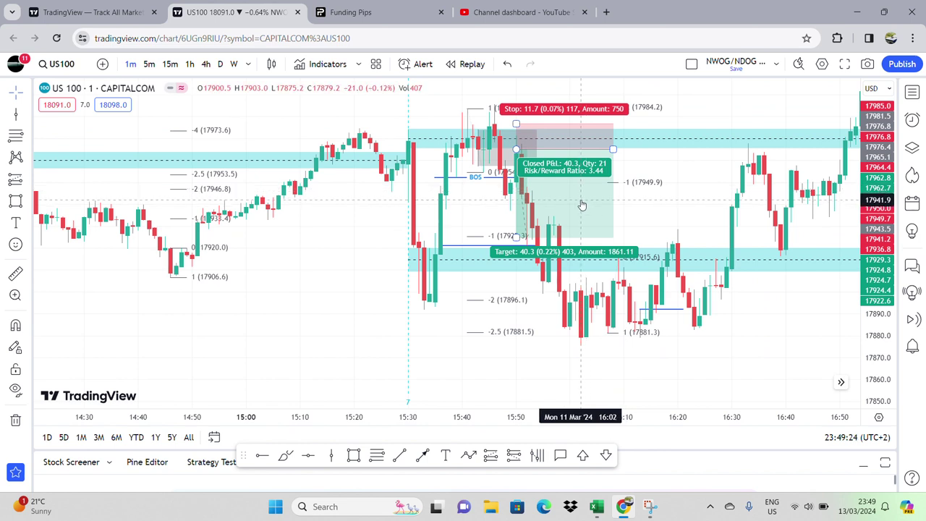
{"action": "left_click", "coordinate": [516, 238]}
{"action": "left_click_drag", "start_coordinate": [516, 236], "coordinate": [527, 334]}
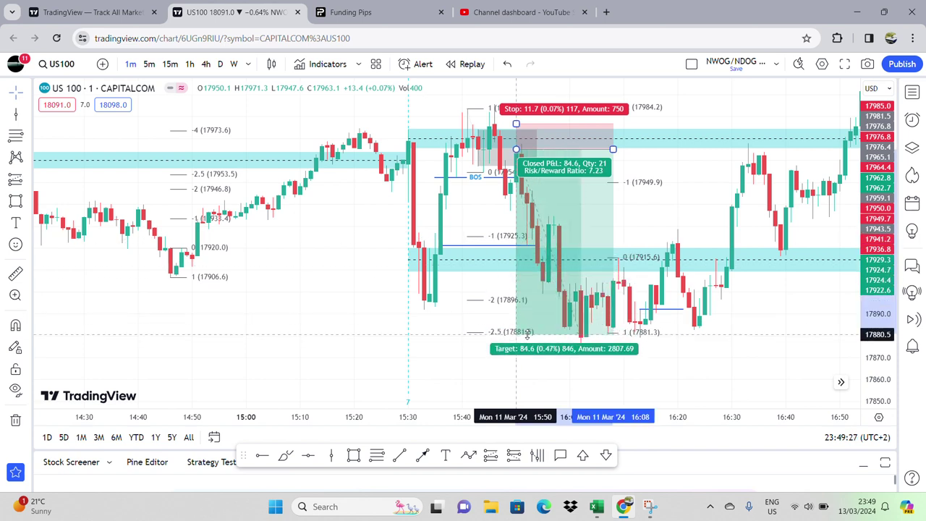
{"action": "left_click", "coordinate": [708, 346]}
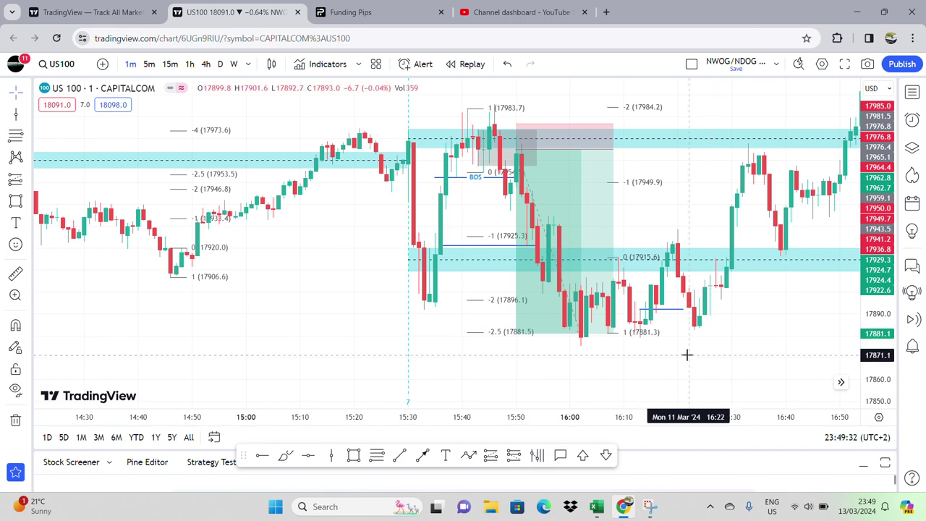
Step: Shorten the short position's time span so its box ends at the 16:02 candle
{"action": "left_click", "coordinate": [614, 149]}
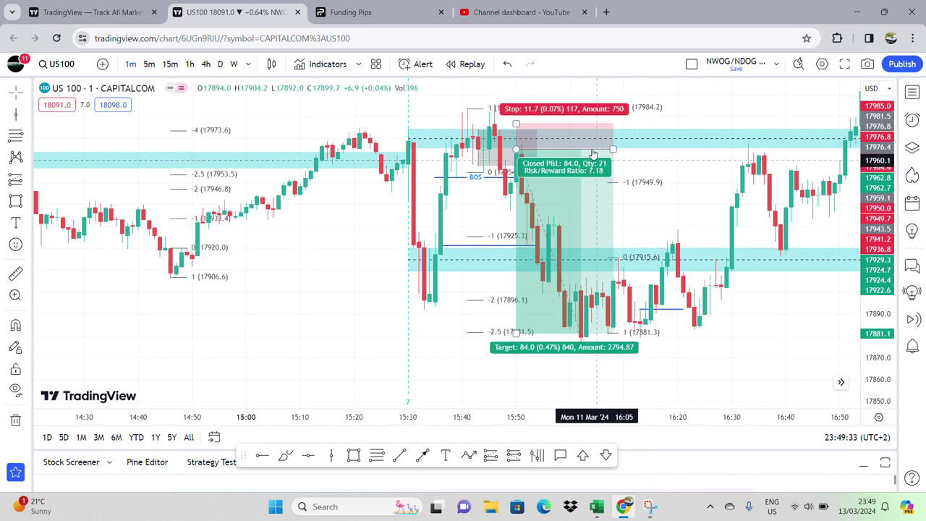
{"action": "left_click_drag", "start_coordinate": [614, 149], "coordinate": [581, 149]}
{"action": "left_click", "coordinate": [613, 179]}
{"action": "left_click", "coordinate": [579, 236]}
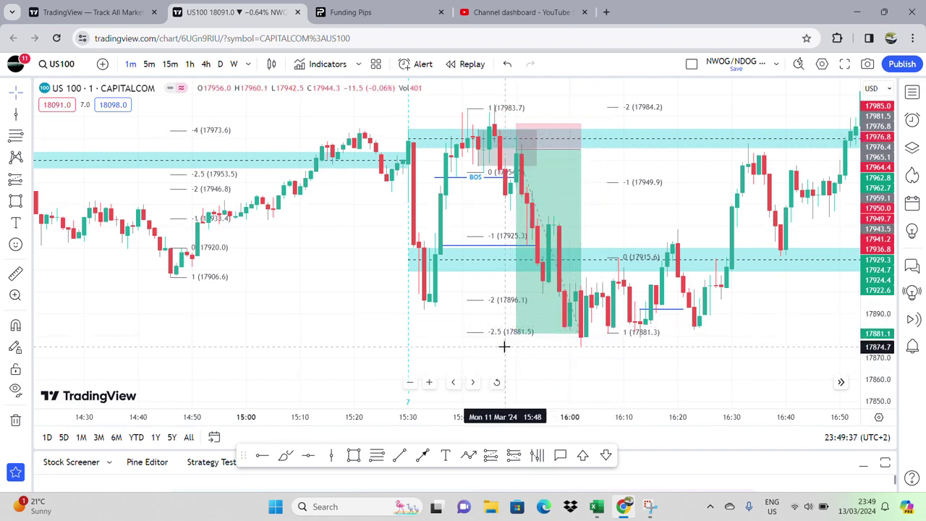